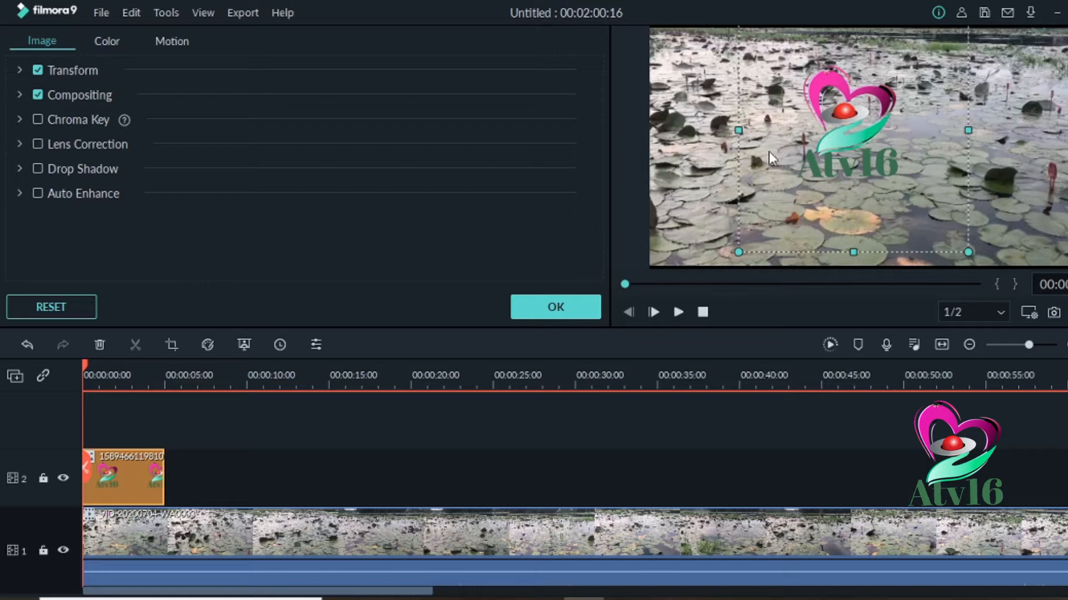
# Shrink the logo overlay in the preview and move it to the lower-right corner of the video frame
pyautogui.moveTo(730, 40); pyautogui.dragTo(818, 147)
pyautogui.moveTo(875, 228); pyautogui.dragTo(1012, 245)
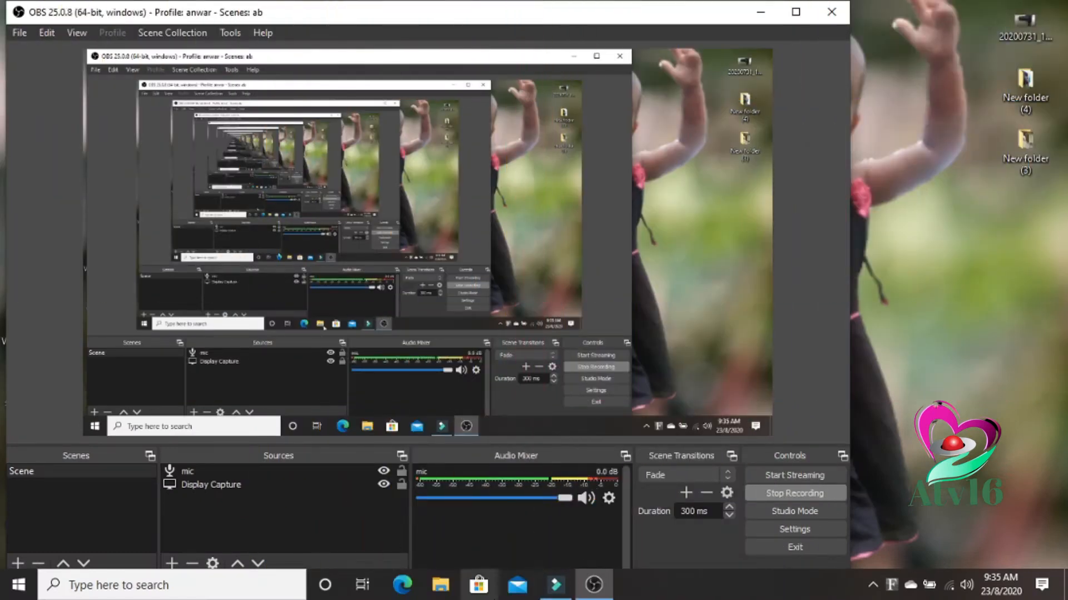
# Switch to Filmora9, shrink its window and move it aside, and open the desktop folder holding the logo and videos in a smaller window
pyautogui.click(554, 586)
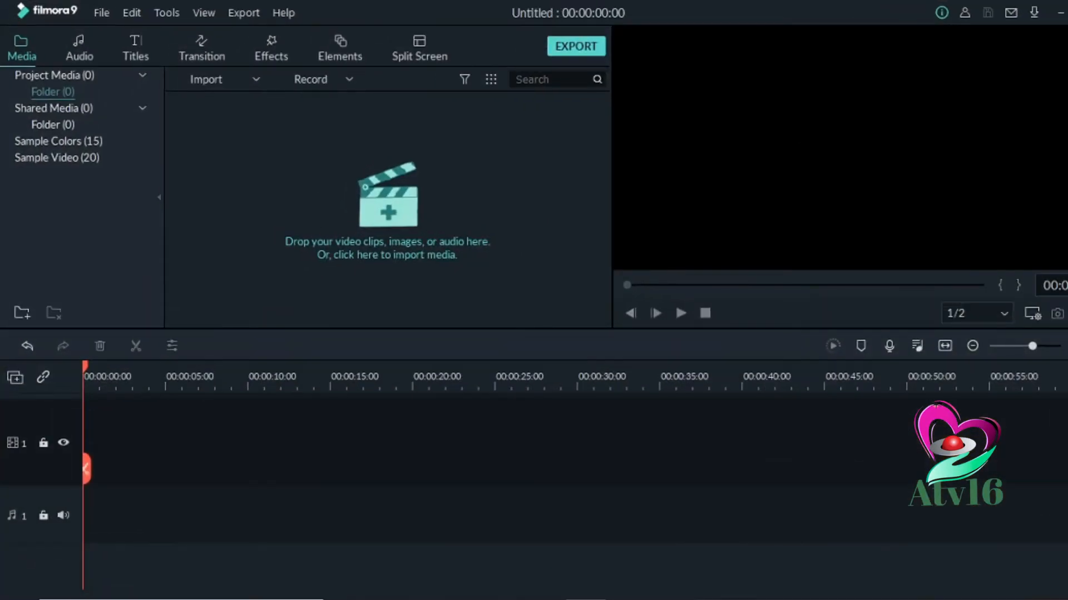
pyautogui.doubleClick(589, 12)
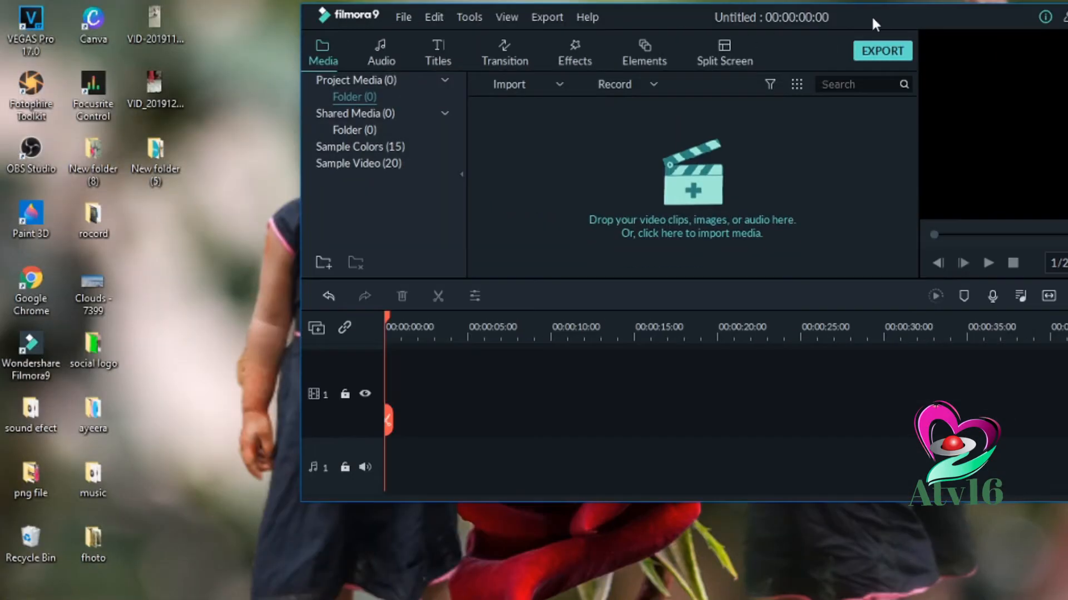
pyautogui.moveTo(873, 19); pyautogui.dragTo(1002, 20)
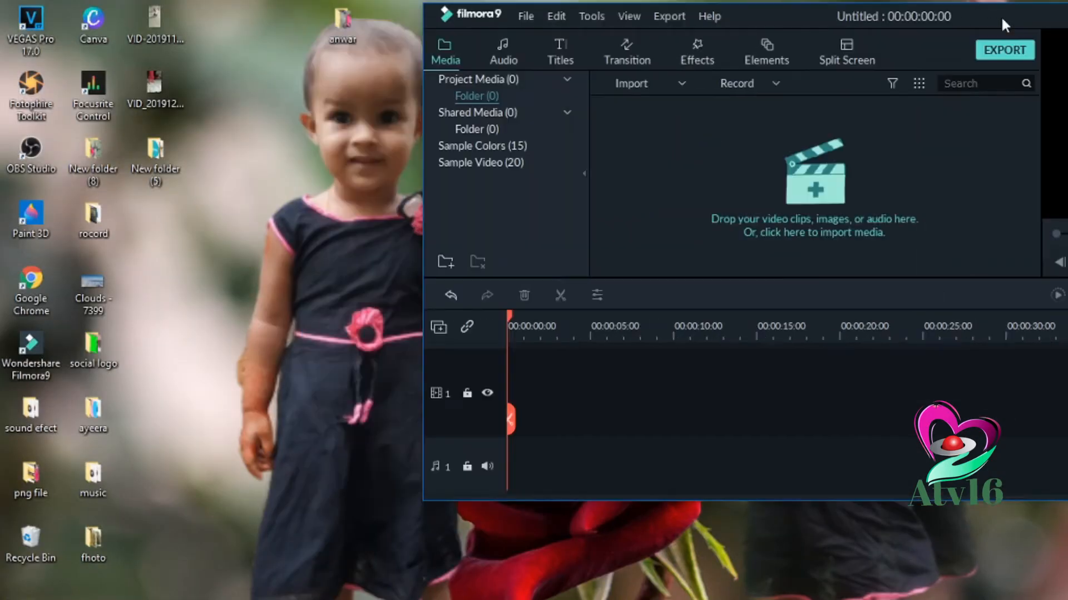
pyautogui.doubleClick(343, 34)
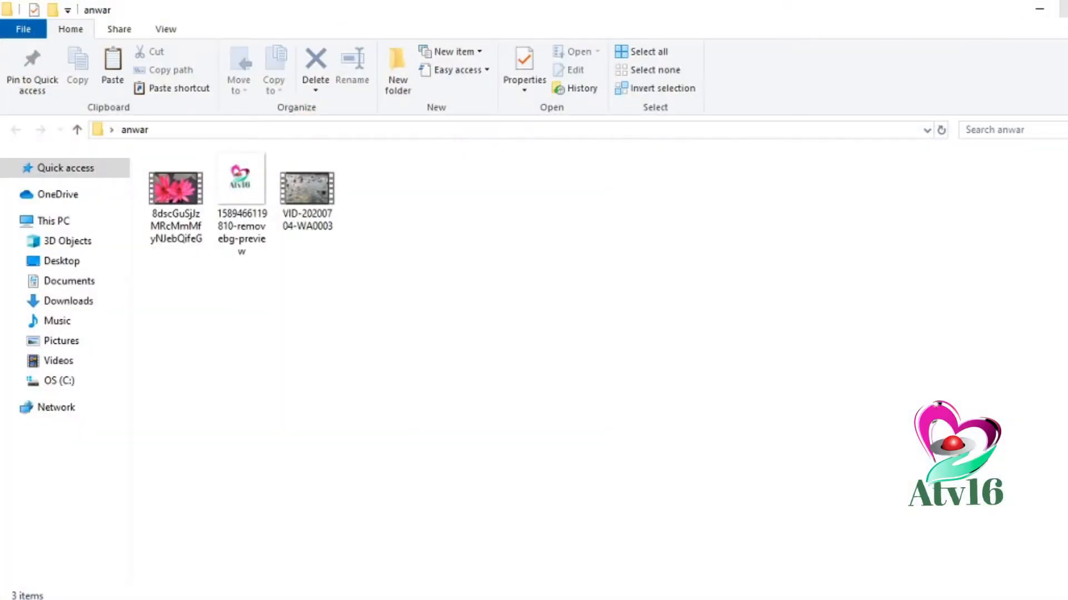
pyautogui.click(1062, 8)
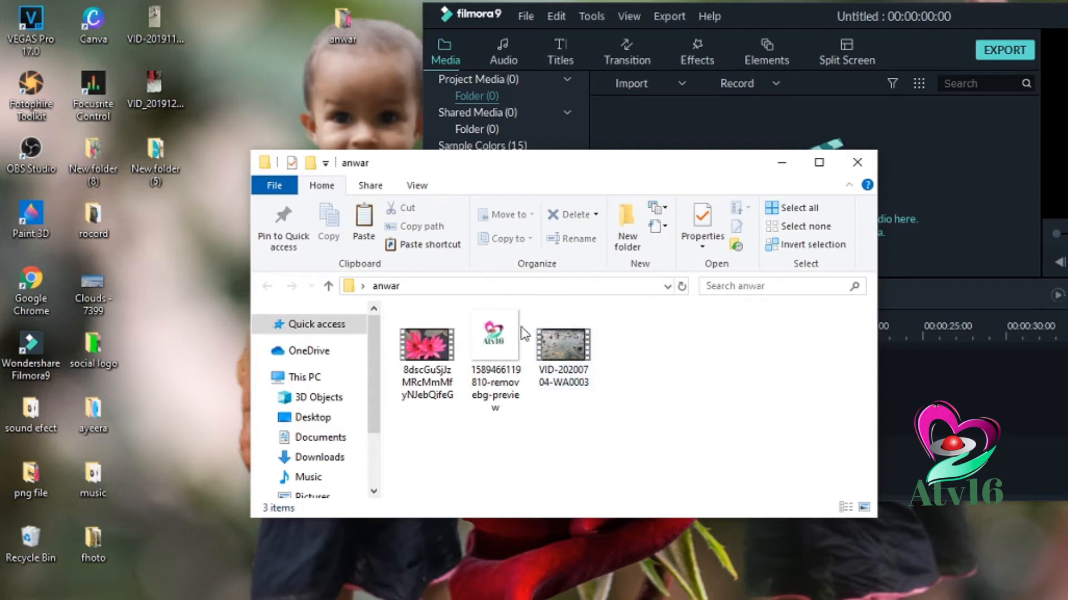
# Import the logo image, the pink flower video and VID-20200704-WA0003 from the folder into Filmora9's project media, and maximize the editor
pyautogui.moveTo(478, 345); pyautogui.dragTo(945, 235)
pyautogui.click(382, 173)
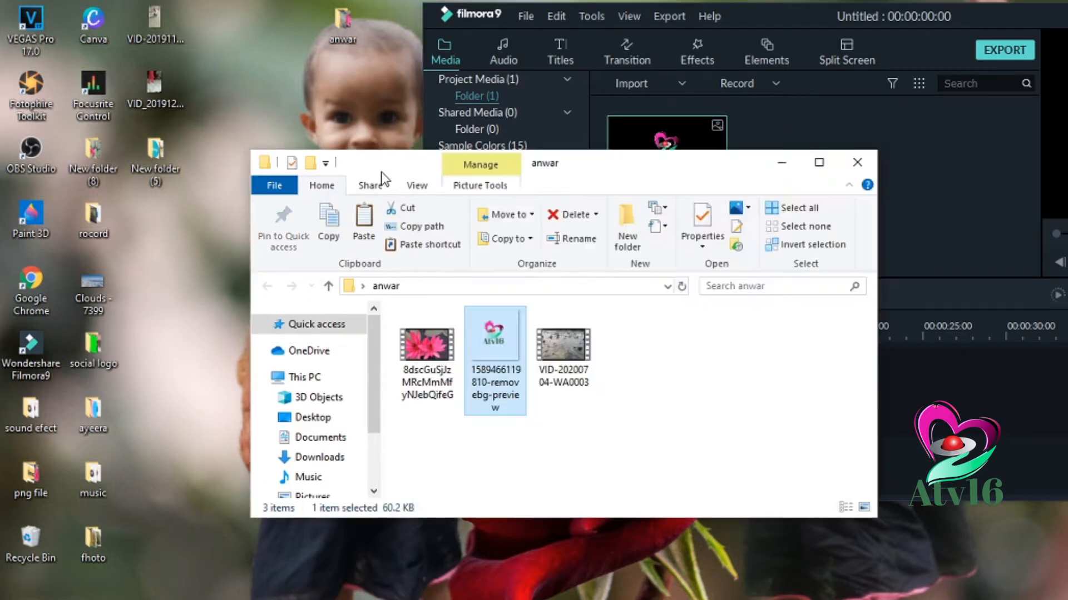
pyautogui.moveTo(433, 354); pyautogui.dragTo(945, 236)
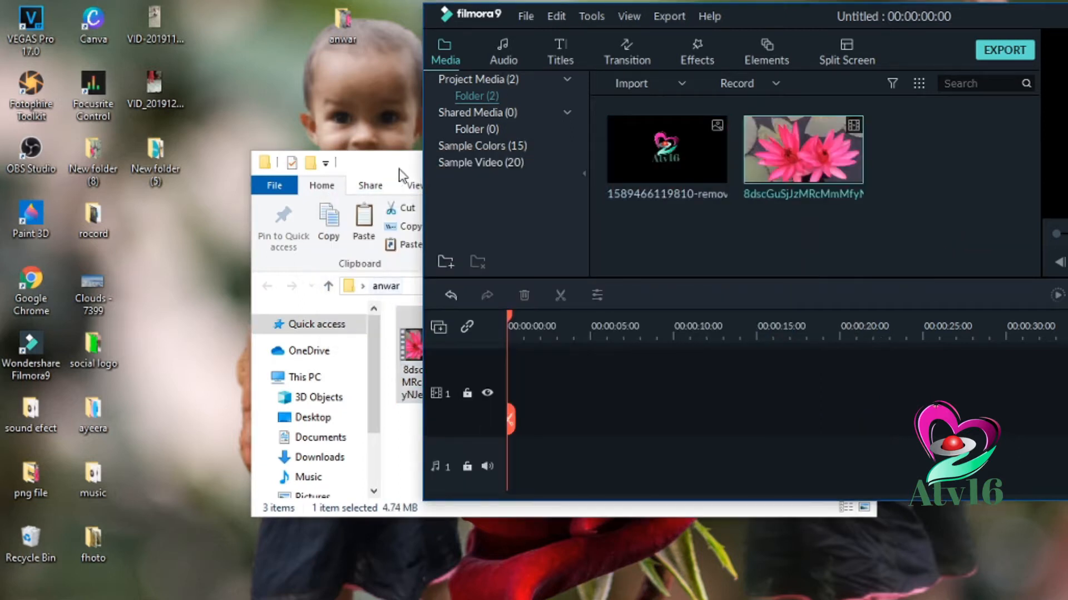
pyautogui.click(402, 167)
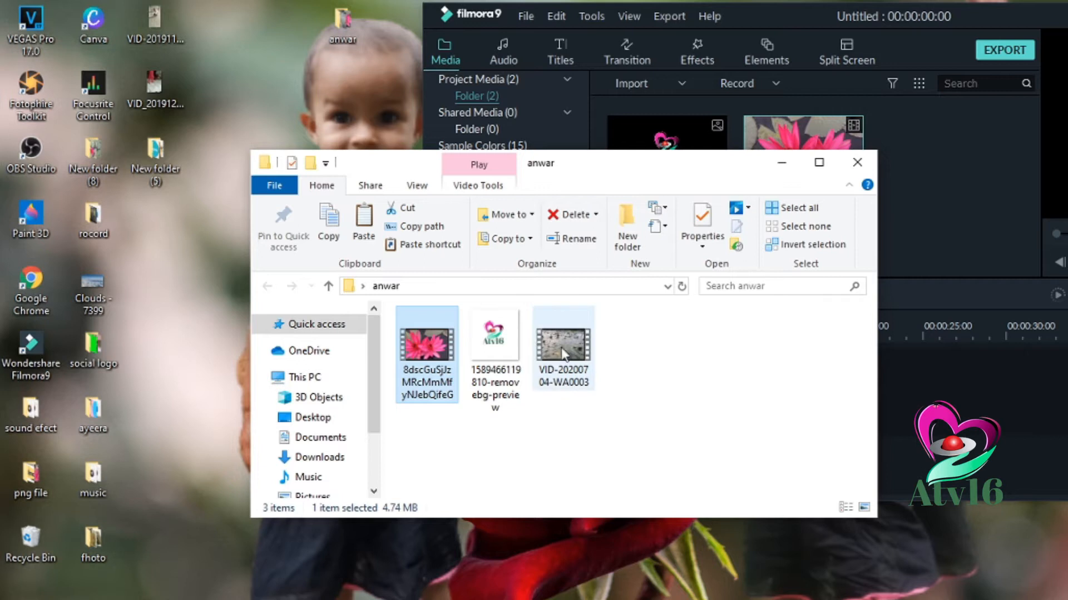
pyautogui.moveTo(556, 358); pyautogui.dragTo(934, 211)
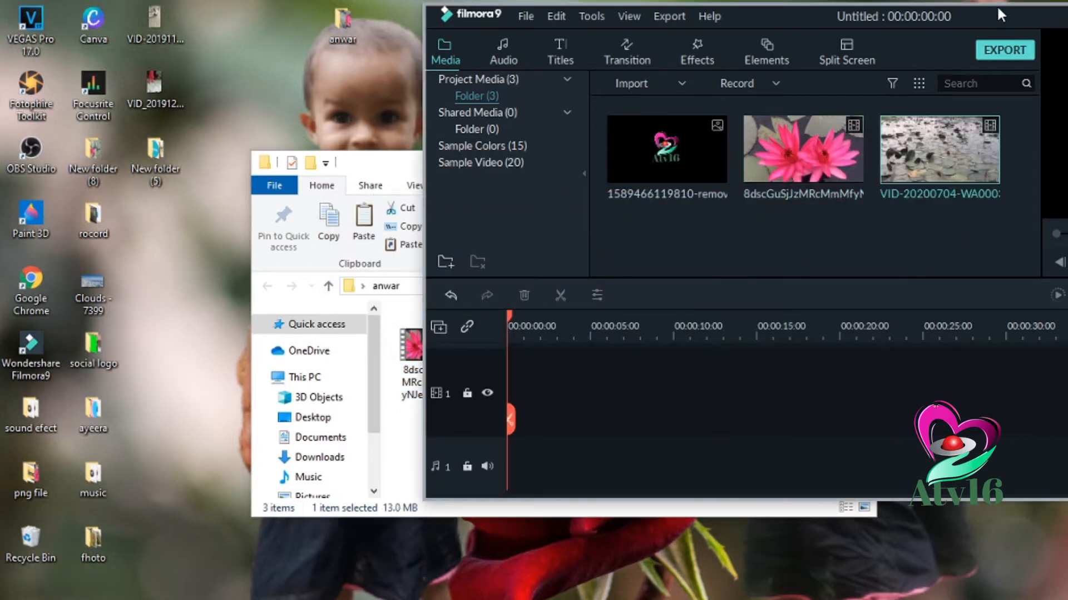
pyautogui.moveTo(997, 17); pyautogui.dragTo(725, 29)
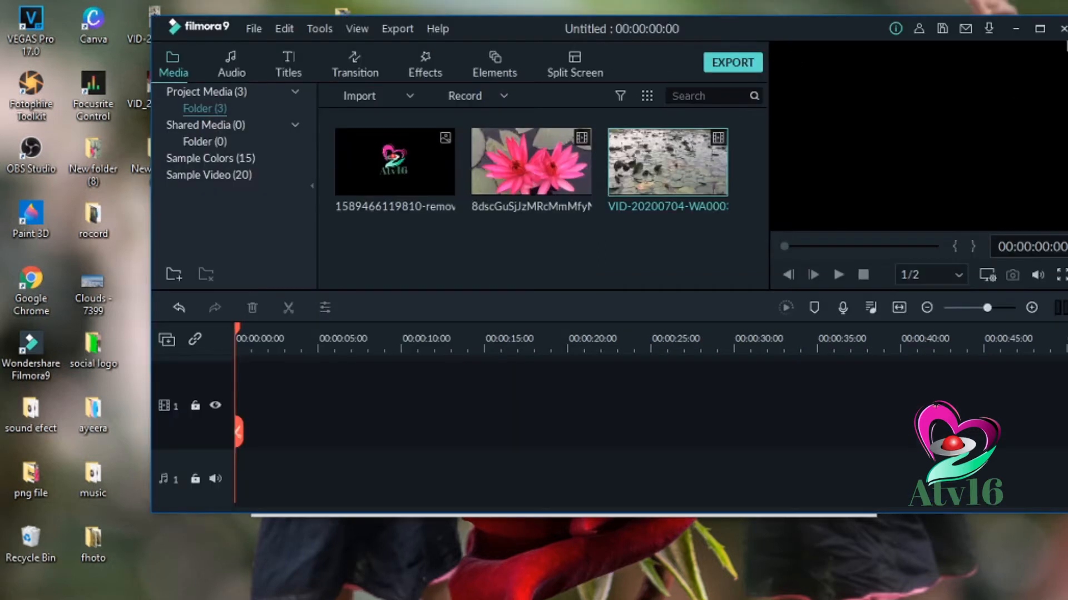
pyautogui.click(1038, 29)
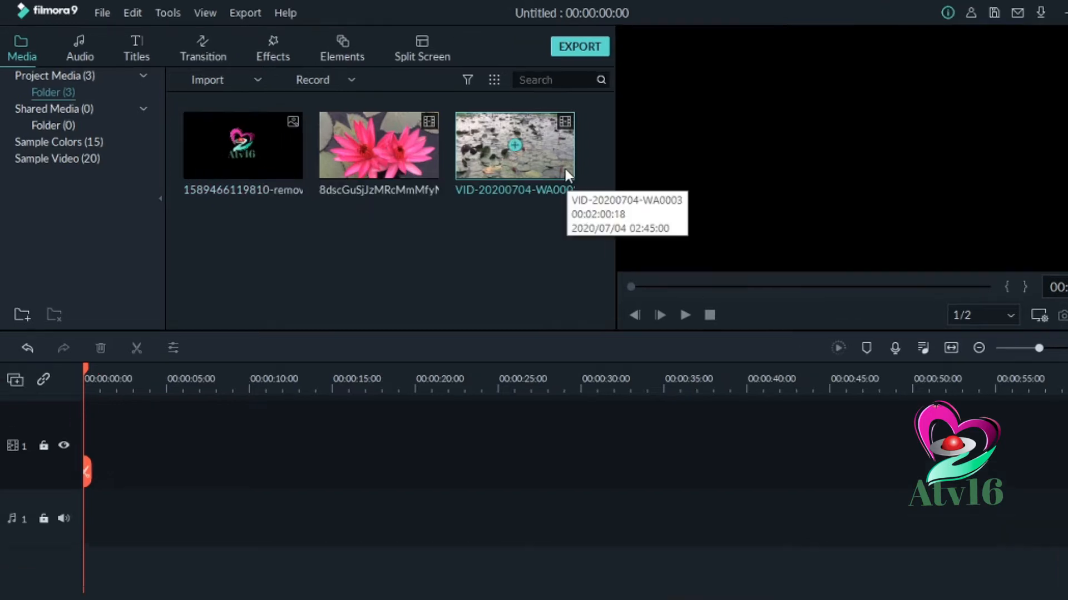
# Place VID-20200704-WA0003 on video track 1 and the logo image above it on track 2, both starting at 00:00:00:00
pyautogui.click(515, 145)
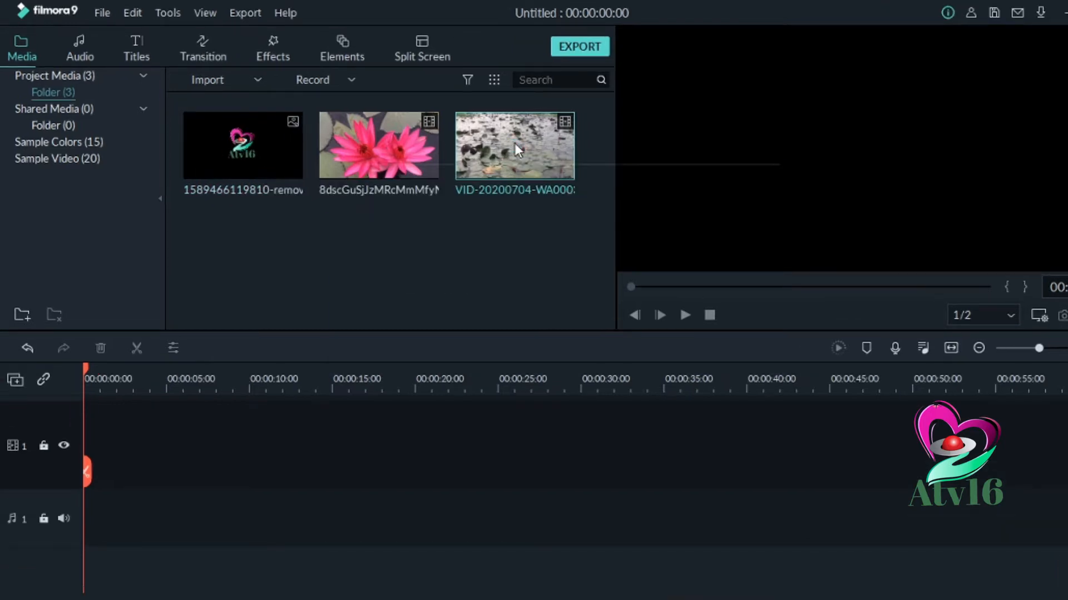
pyautogui.click(707, 344)
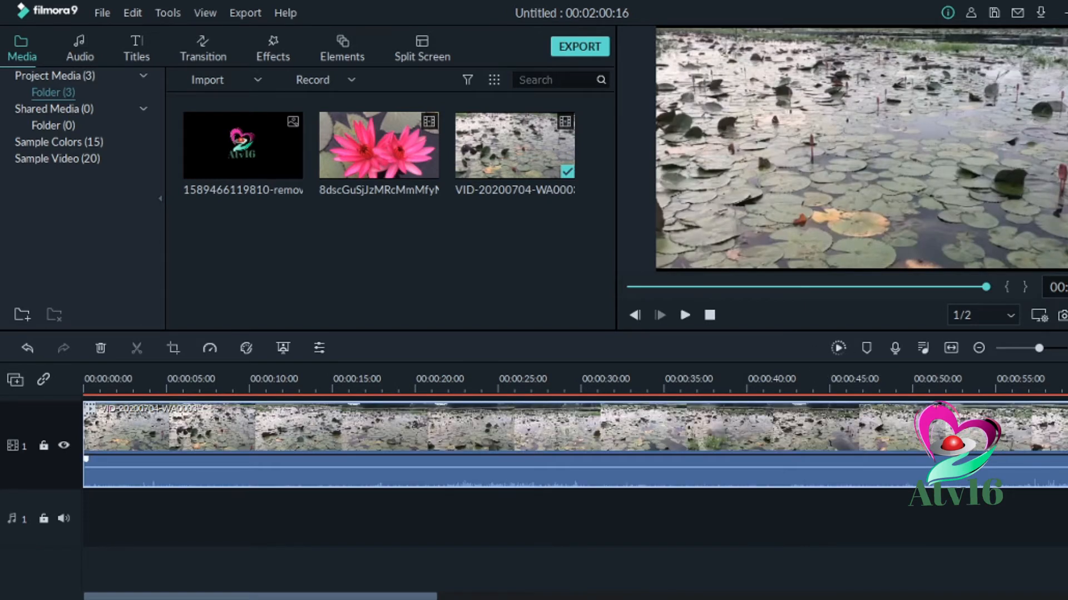
pyautogui.scroll(2, 534, 471)
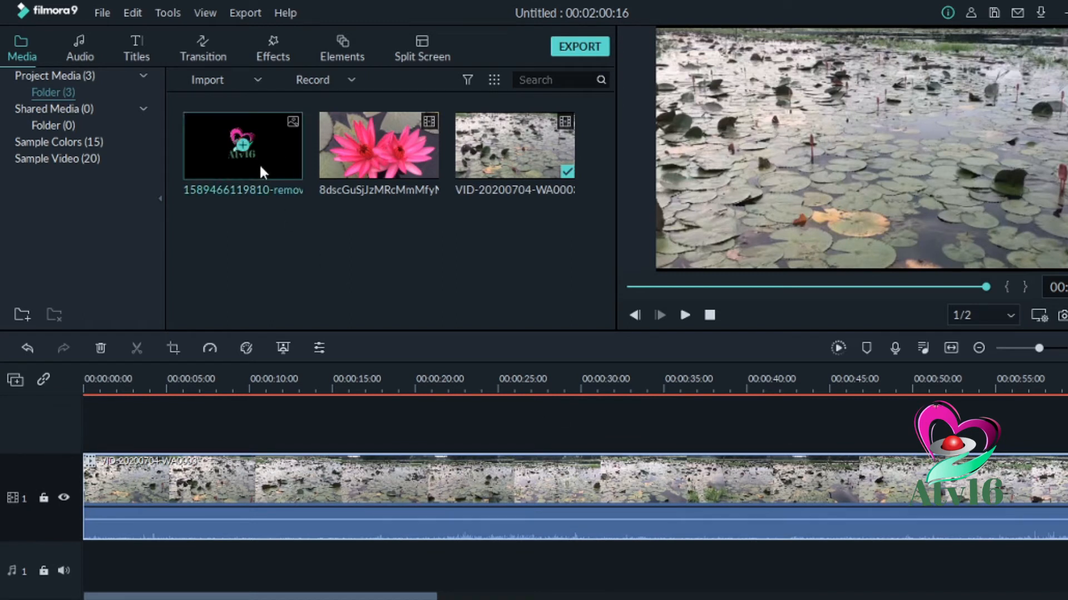
pyautogui.click(276, 154)
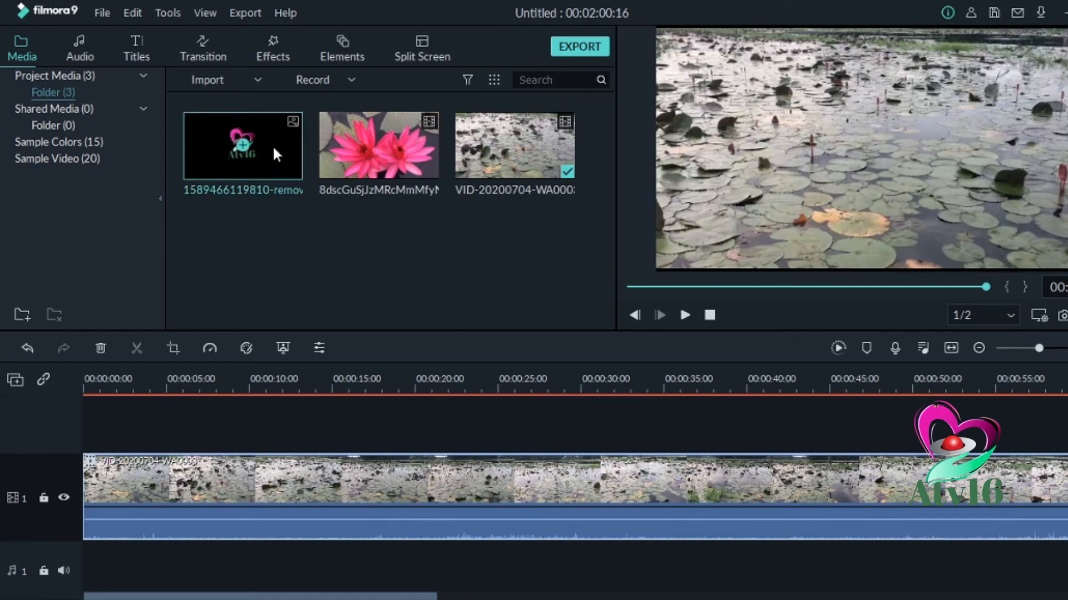
pyautogui.moveTo(275, 154); pyautogui.dragTo(93, 412)
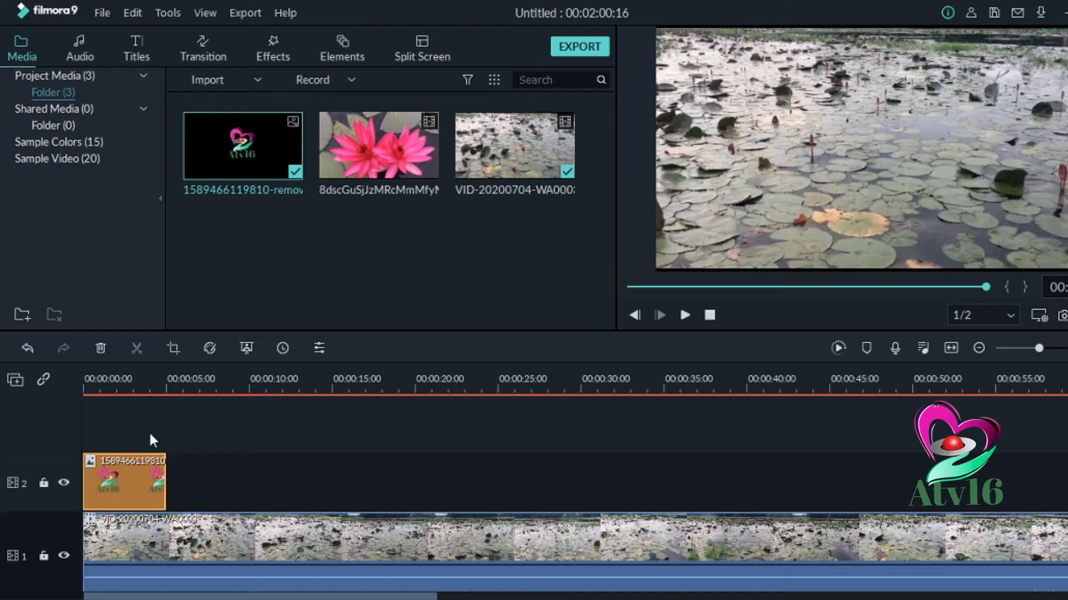
# Shrink the logo overlay, move it to the lower-right corner of the video frame, and play the result briefly
pyautogui.doubleClick(133, 481)
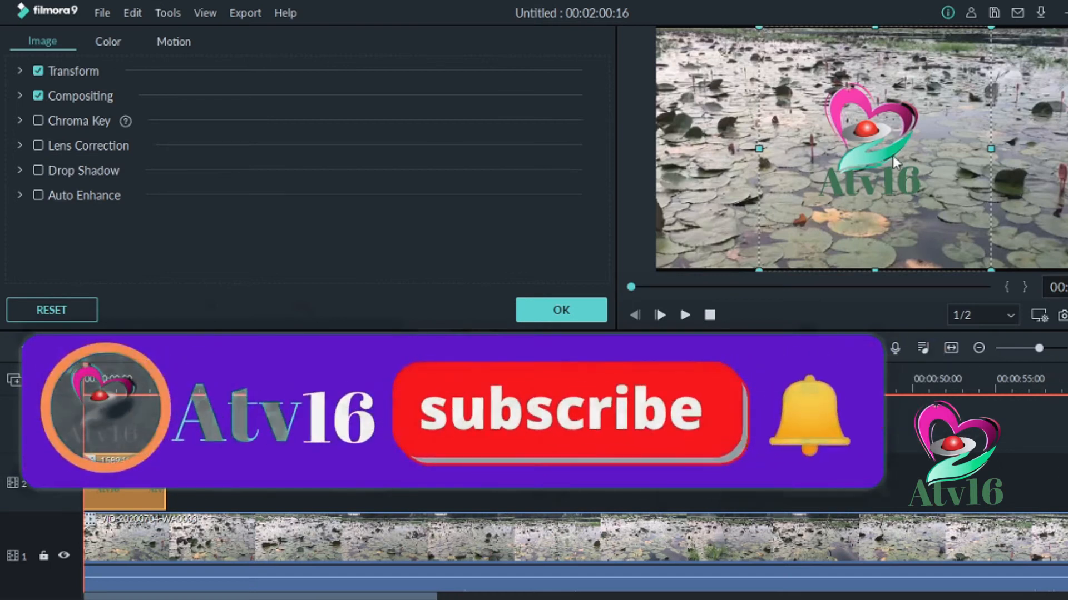
pyautogui.moveTo(816, 176); pyautogui.dragTo(800, 159)
pyautogui.moveTo(777, 102); pyautogui.dragTo(770, 136)
pyautogui.moveTo(741, 56); pyautogui.dragTo(826, 149)
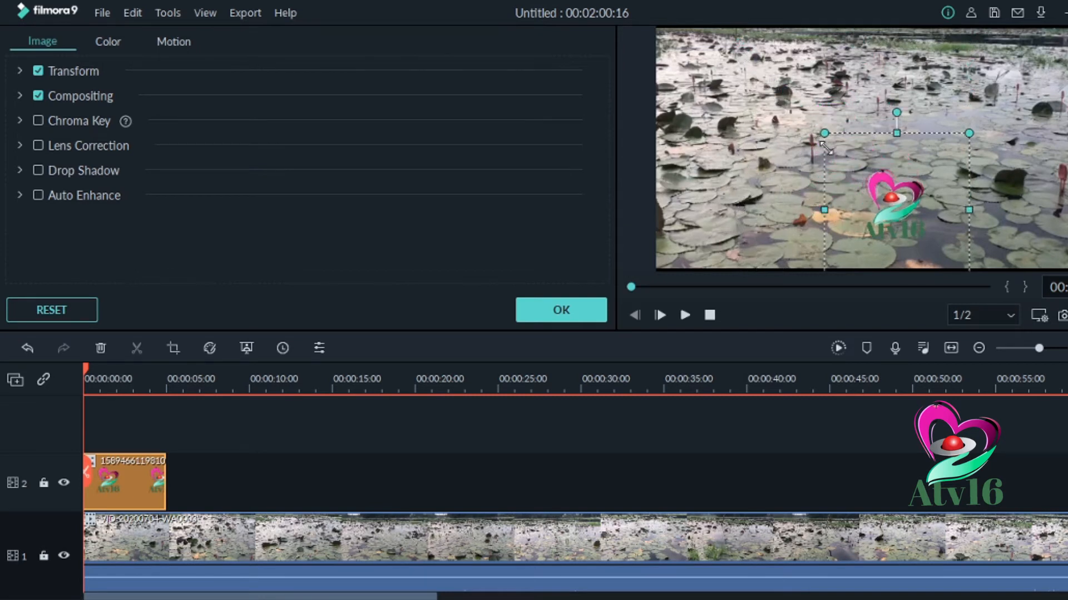
pyautogui.moveTo(882, 227); pyautogui.dragTo(1022, 248)
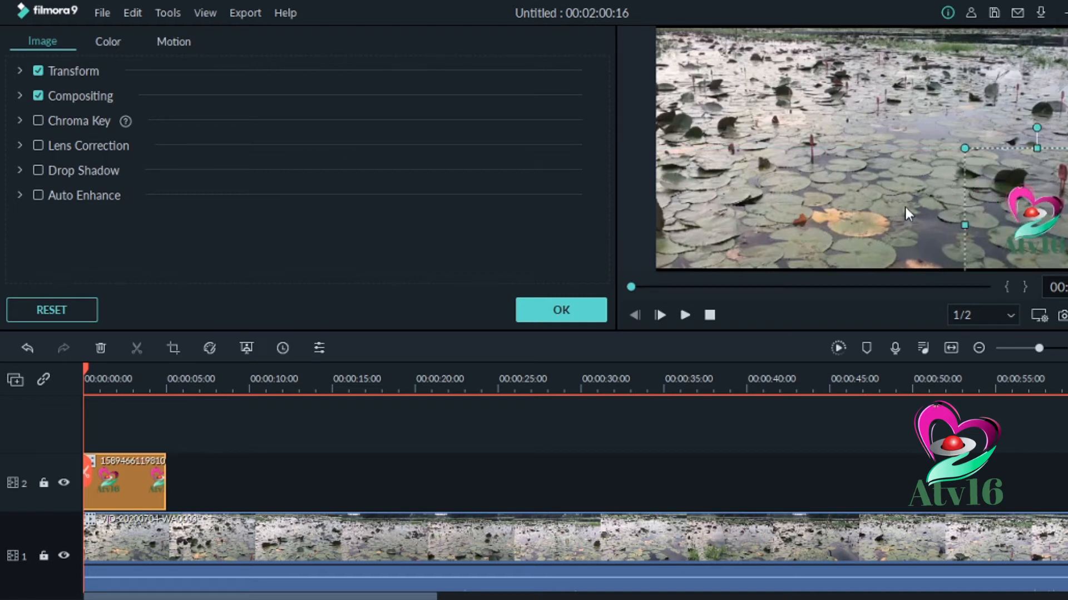
pyautogui.click(590, 306)
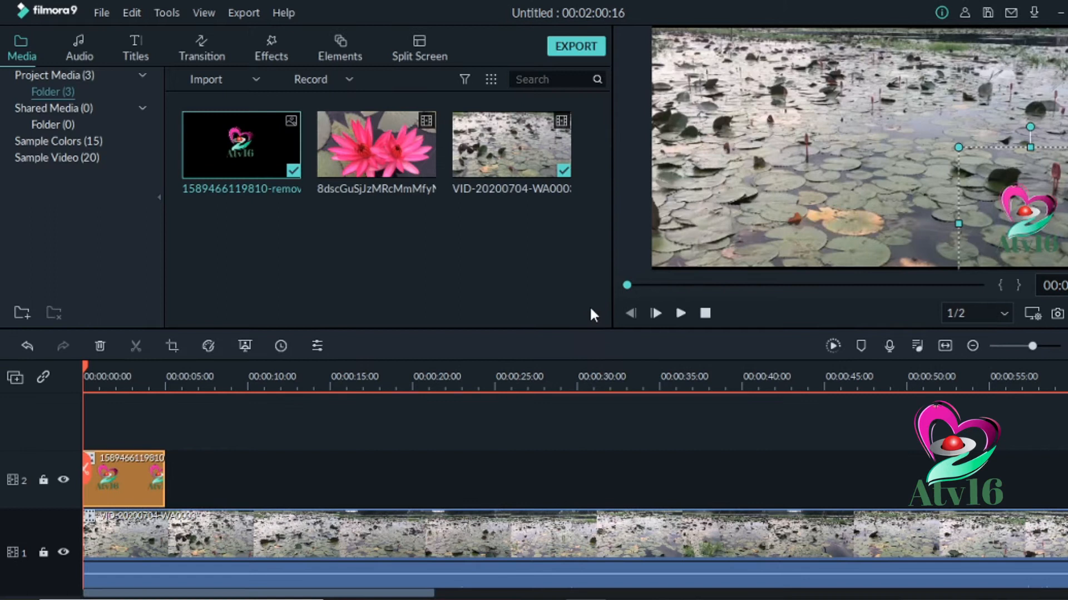
pyautogui.click(680, 313)
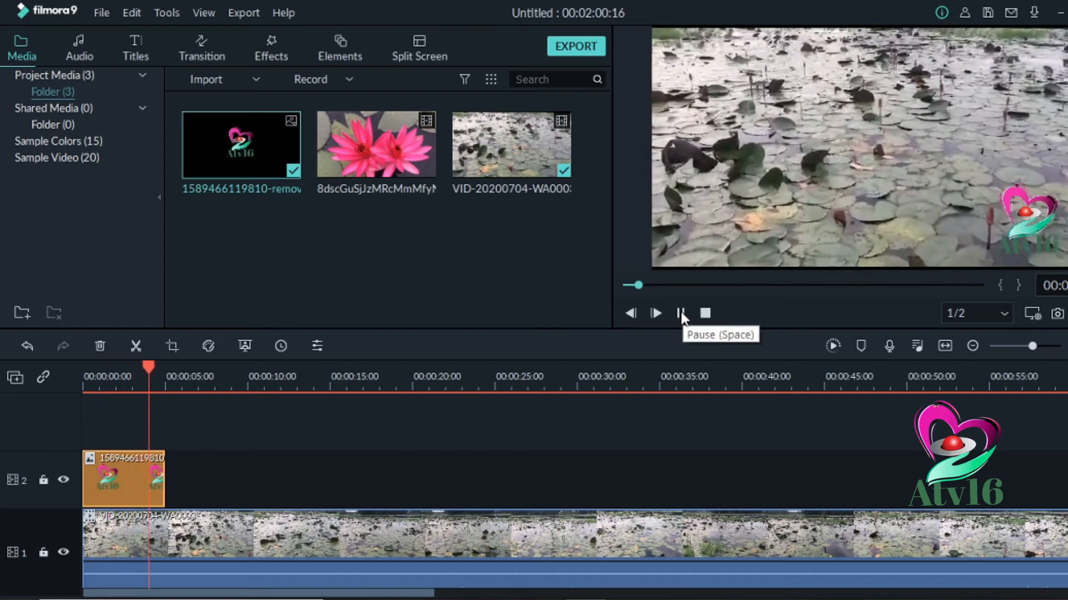
pyautogui.click(680, 312)
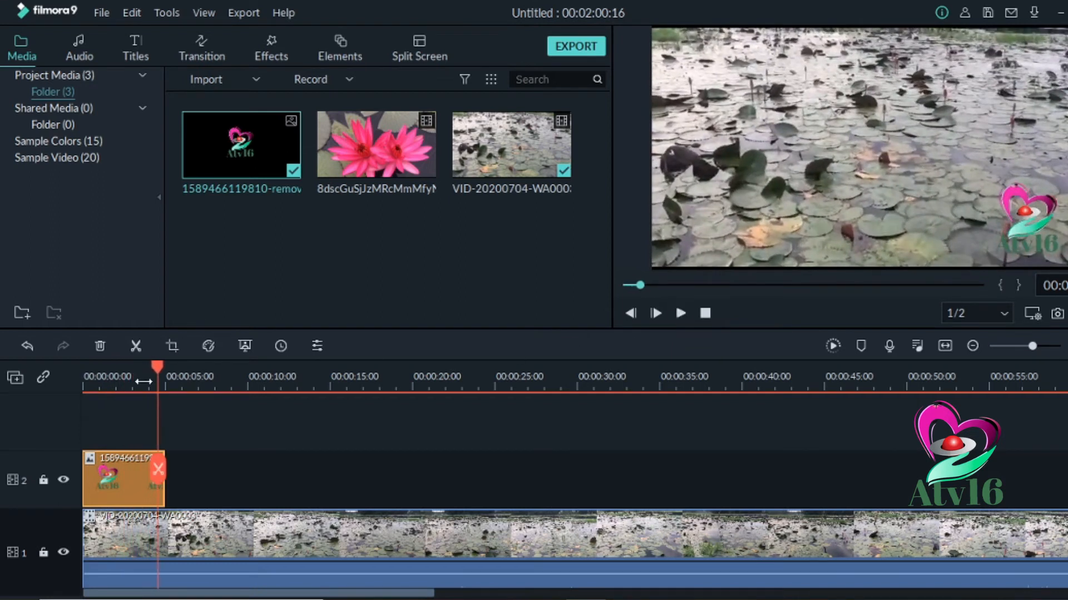
# Apply the Expansion motion to the logo clip and play the video from the start
pyautogui.doubleClick(126, 488)
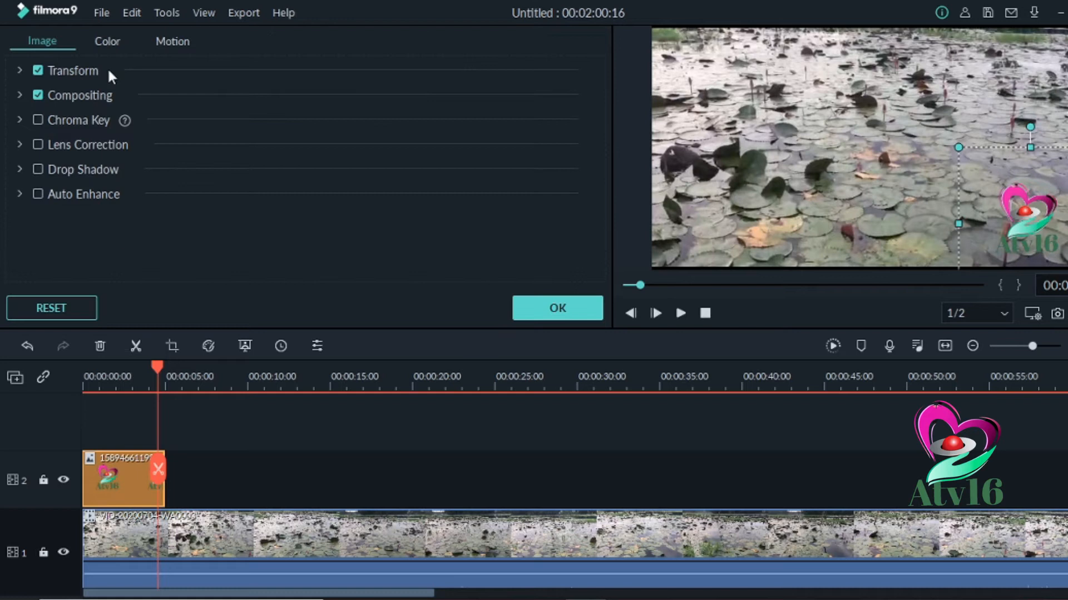
pyautogui.click(175, 42)
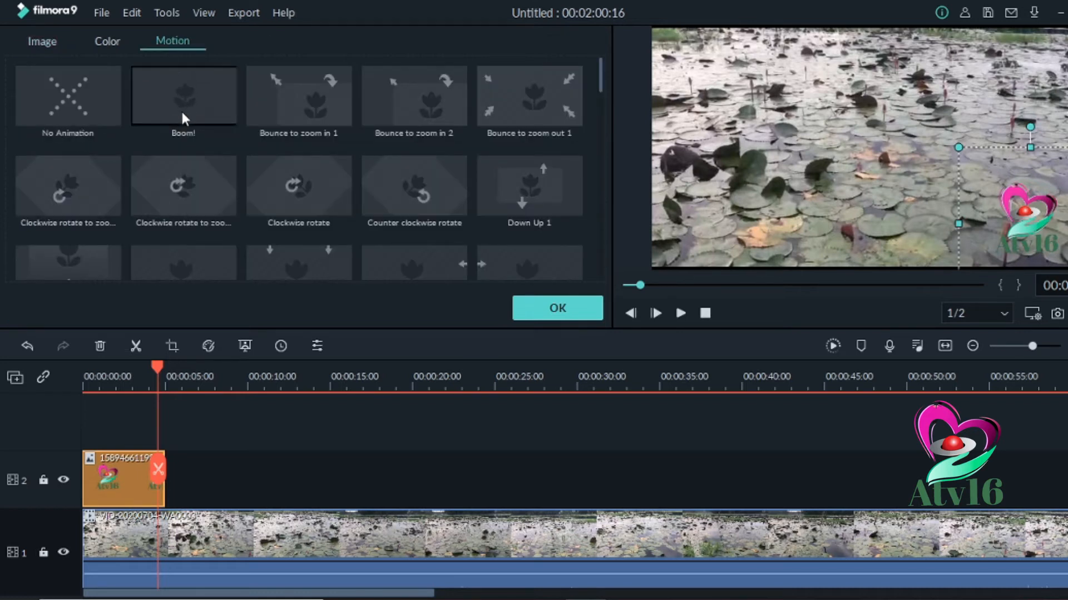
pyautogui.scroll(-10, 286, 192)
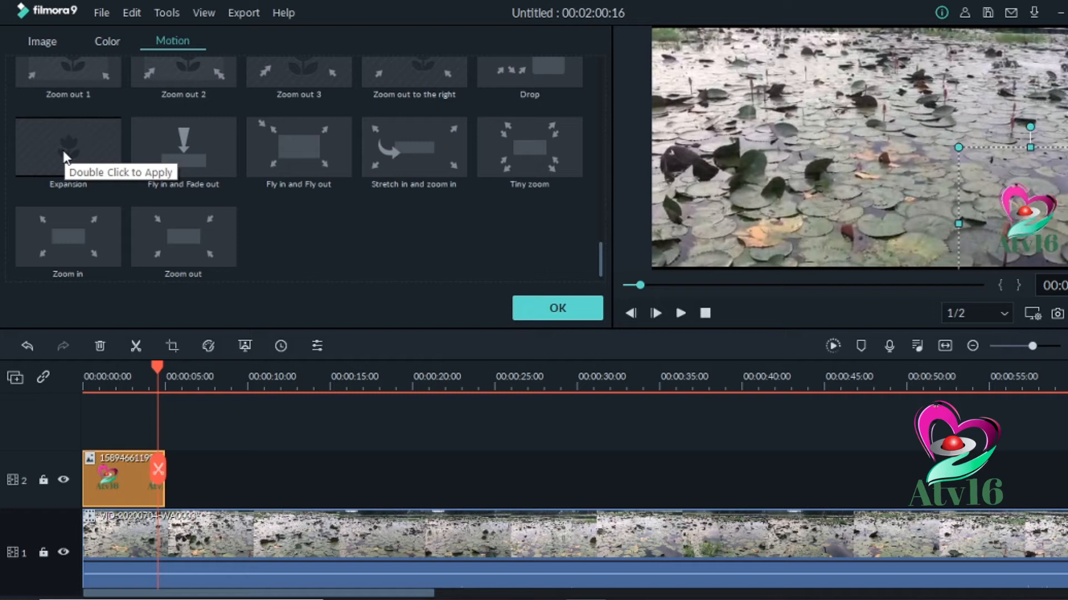
pyautogui.doubleClick(92, 144)
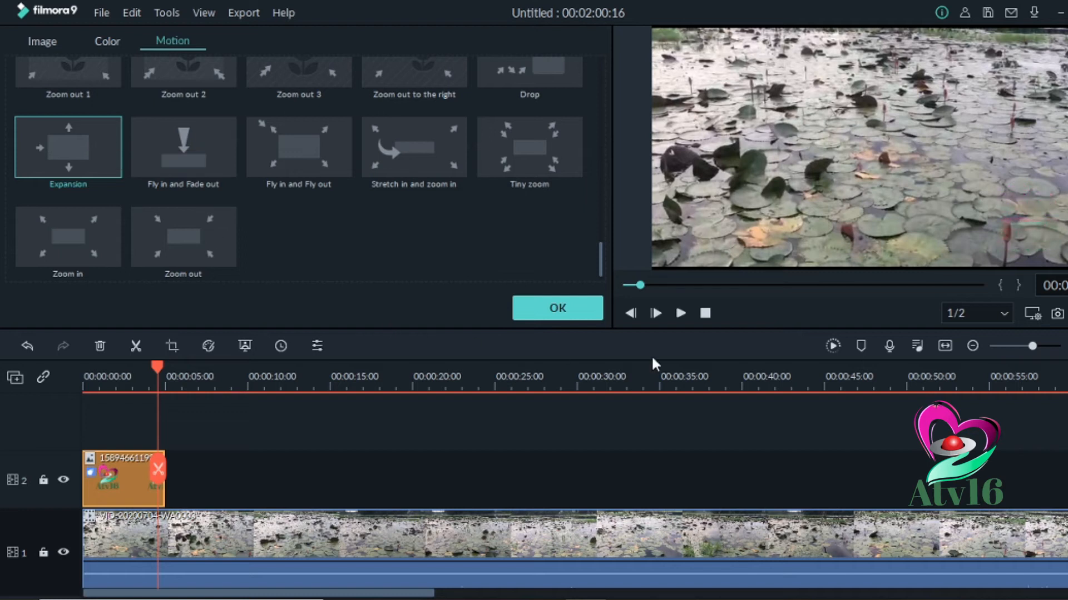
pyautogui.click(573, 307)
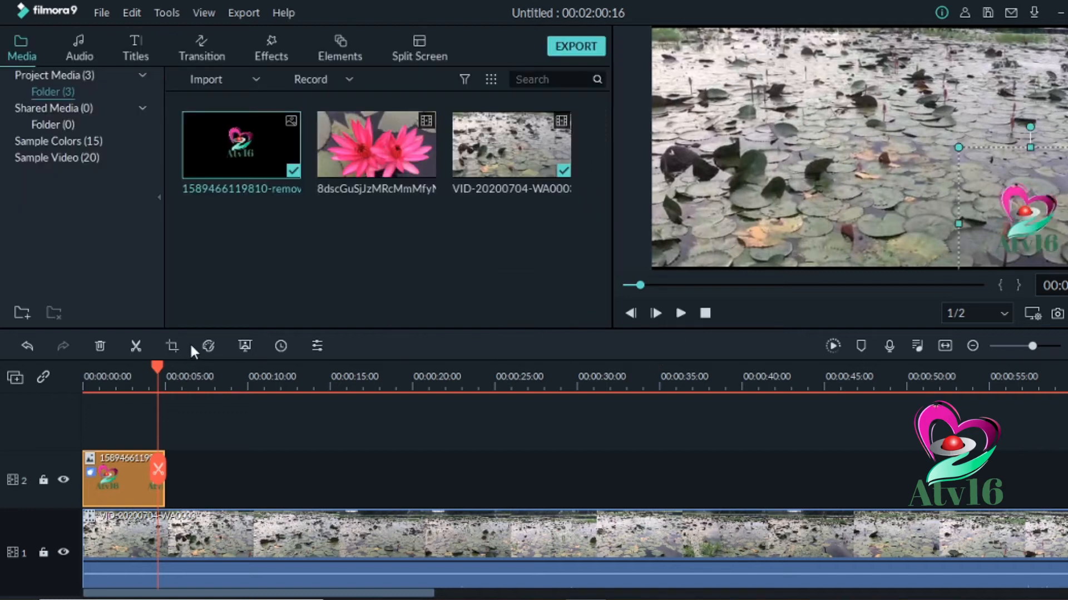
pyautogui.moveTo(155, 364); pyautogui.dragTo(62, 365)
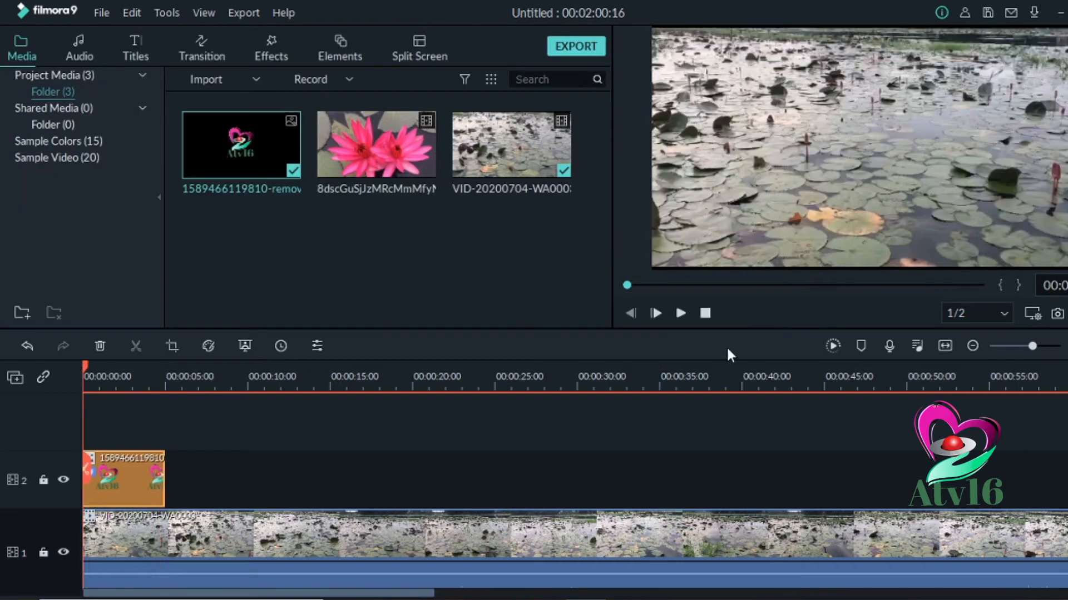
pyautogui.click(680, 315)
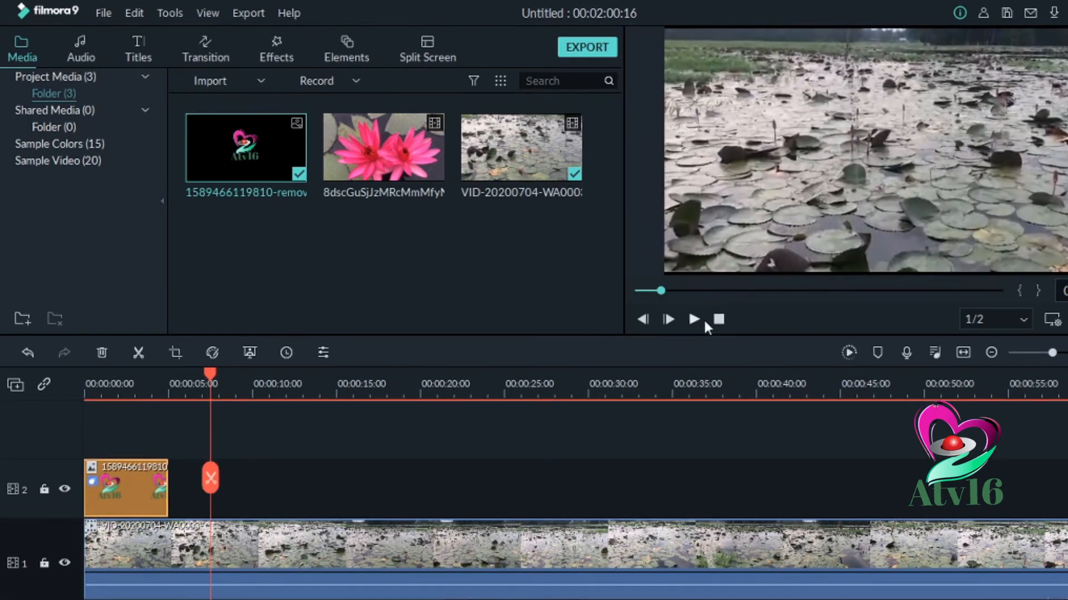
# Return the playhead to the start and extend the logo clip on track 2 to about 00:01:40:00
pyautogui.moveTo(207, 374); pyautogui.dragTo(84, 372)
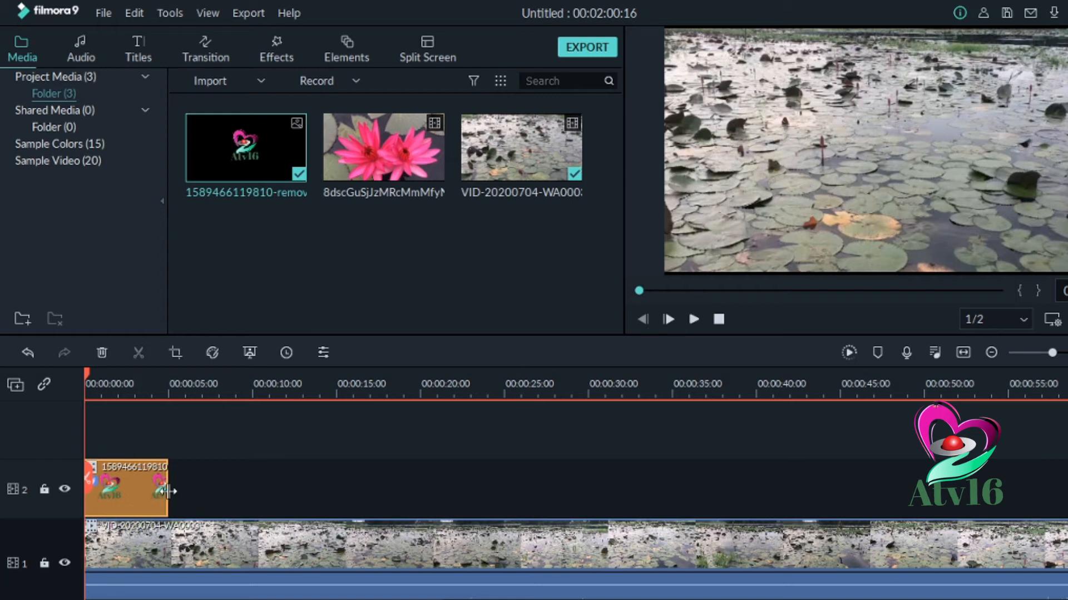
pyautogui.moveTo(167, 485); pyautogui.dragTo(860, 487)
pyautogui.hscroll(5, 575, 484)
pyautogui.hscroll(1, 418, 495)
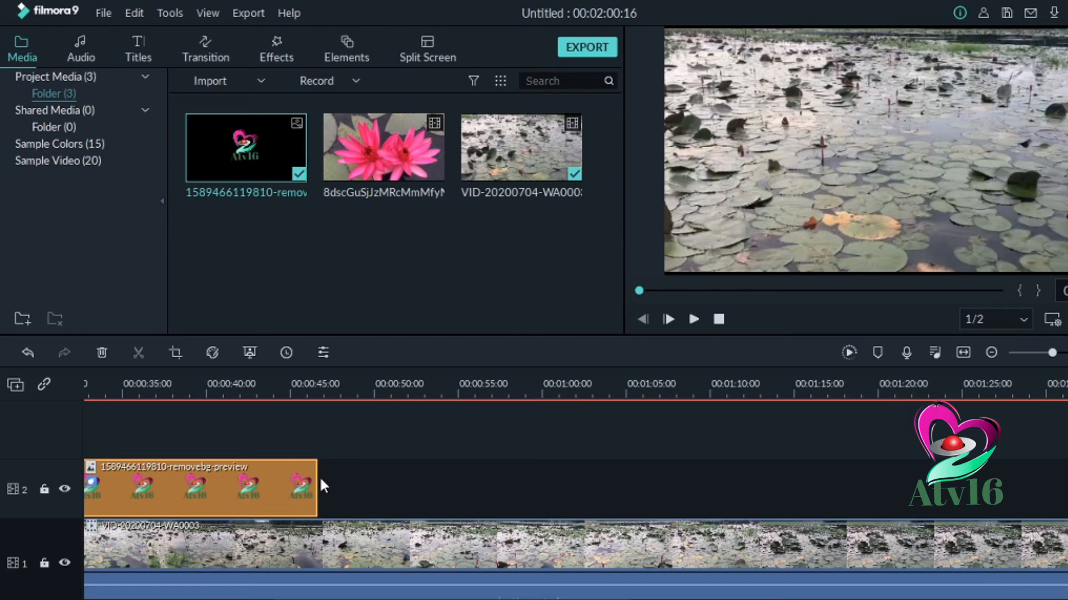
pyautogui.moveTo(315, 478); pyautogui.dragTo(907, 467)
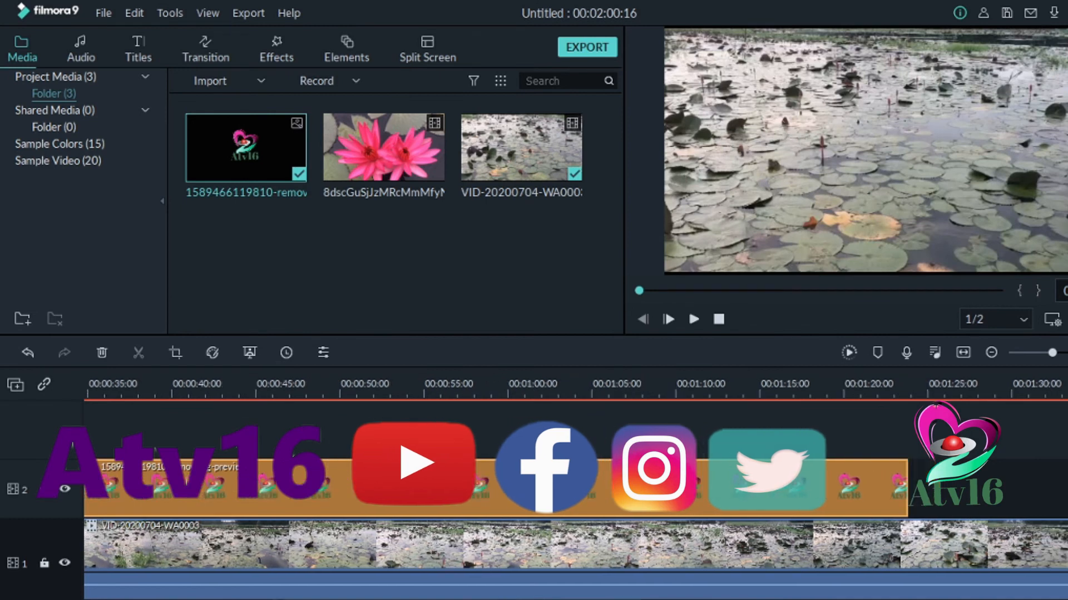
pyautogui.hscroll(3, 575, 485)
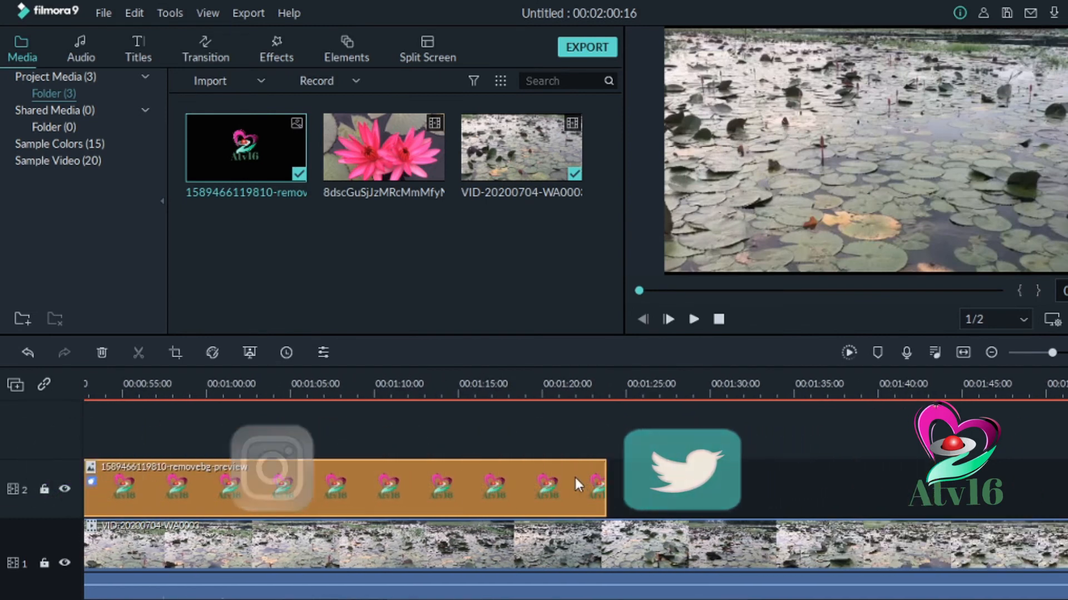
pyautogui.moveTo(607, 486); pyautogui.dragTo(885, 486)
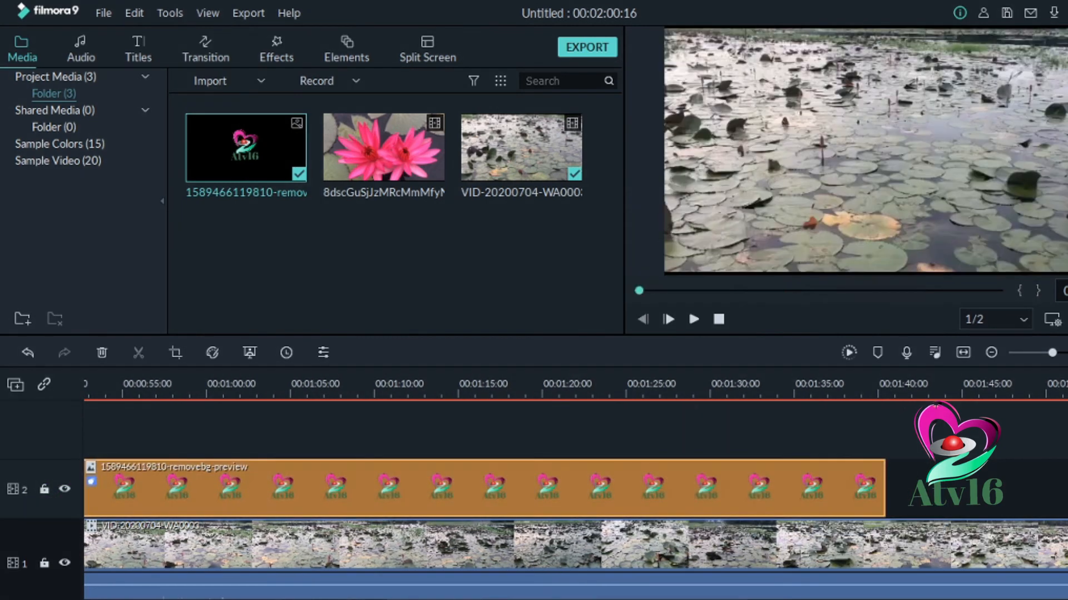
pyautogui.hscroll(-8, 346, 577)
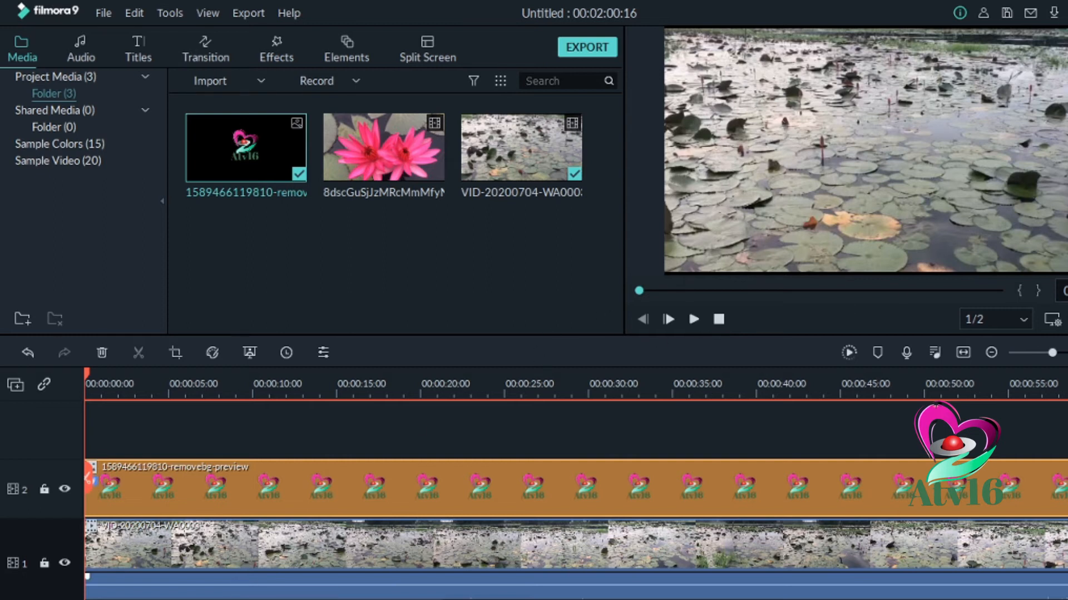
# Set the logo clip's motion to No Animation and play the video from the start
pyautogui.doubleClick(214, 482)
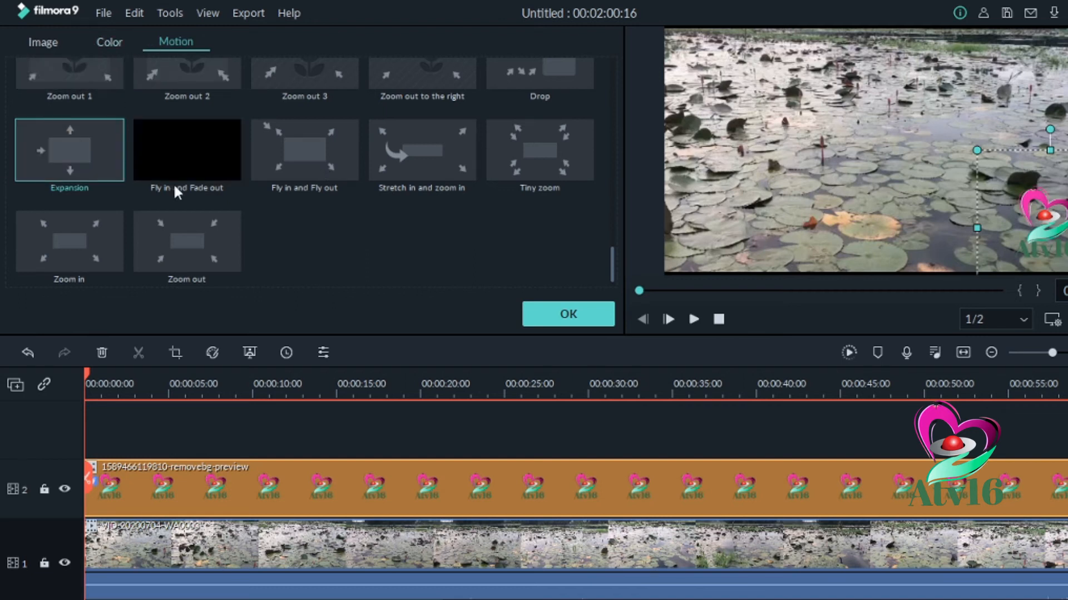
pyautogui.scroll(10, 174, 189)
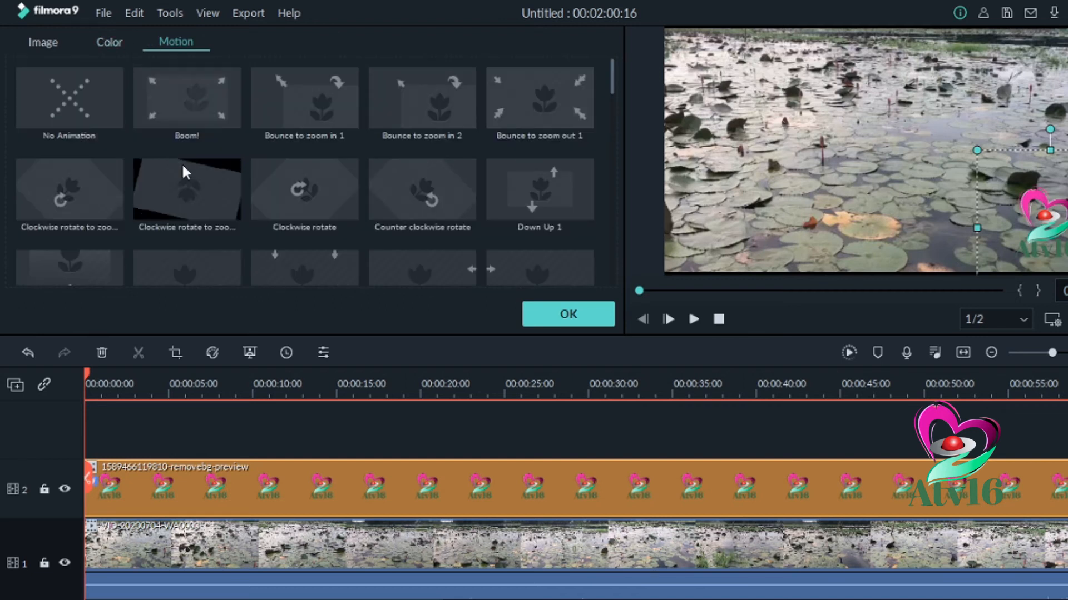
pyautogui.click(60, 103)
pyautogui.click(591, 316)
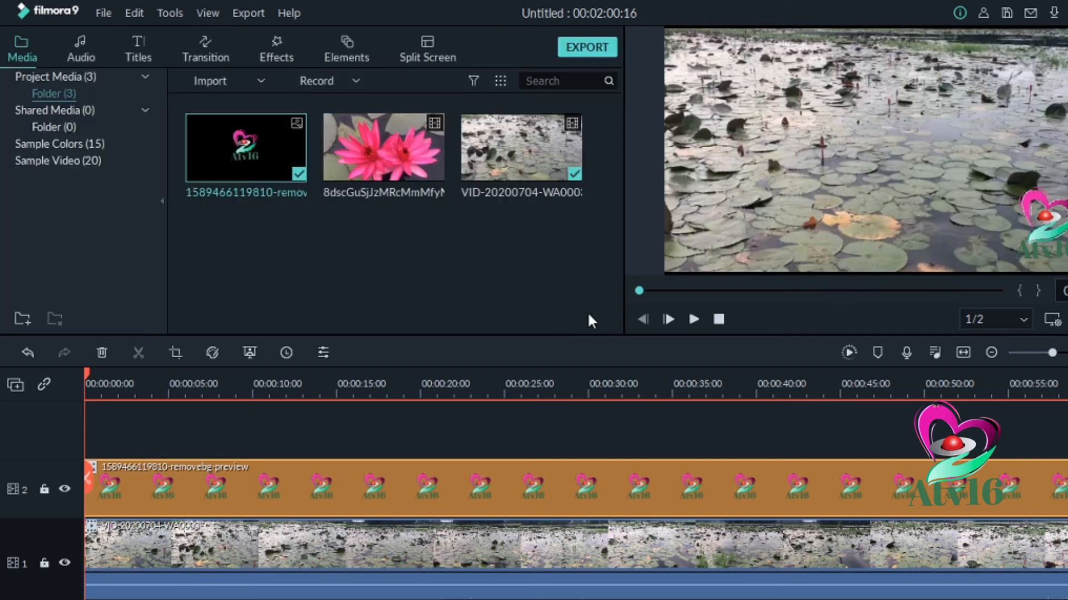
pyautogui.click(694, 320)
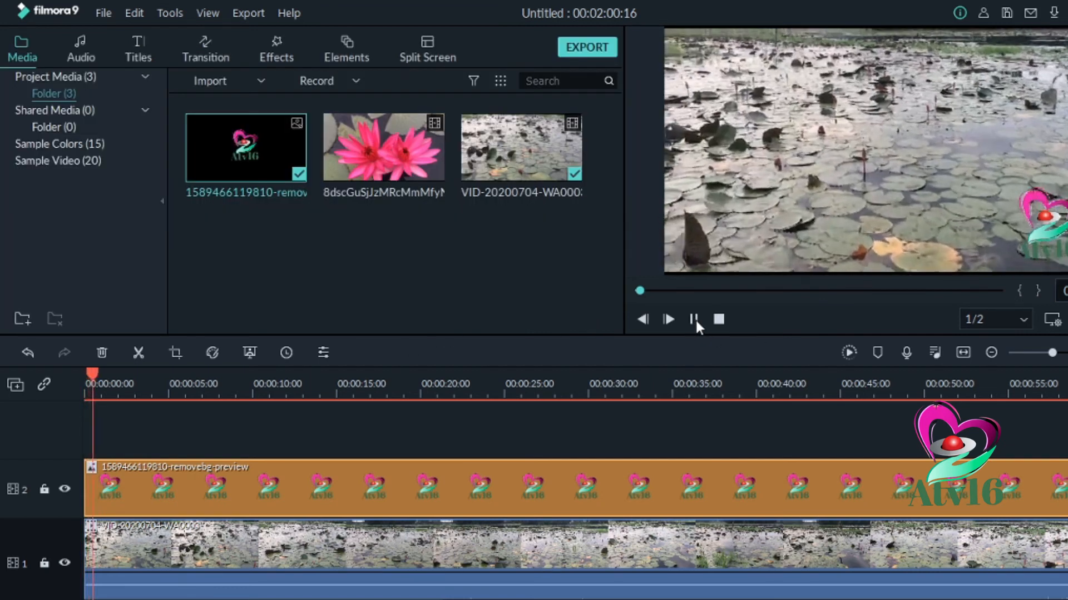